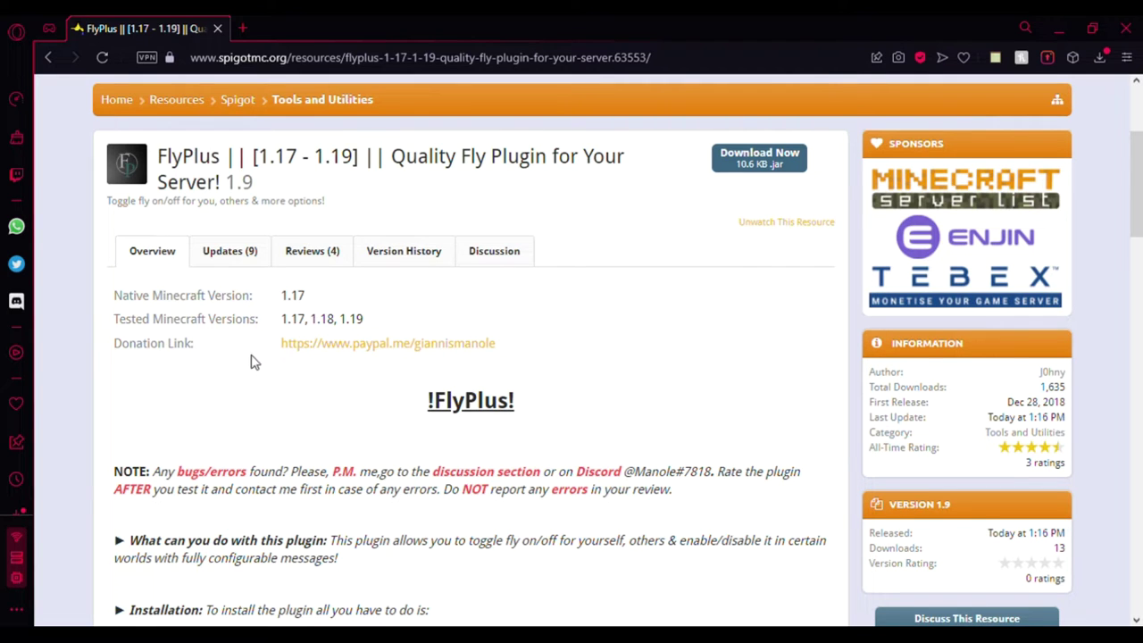
Step: Scroll the FlyPlus page and highlight the configurable messages and permissions feature lines
scroll(252, 407, down, 2)
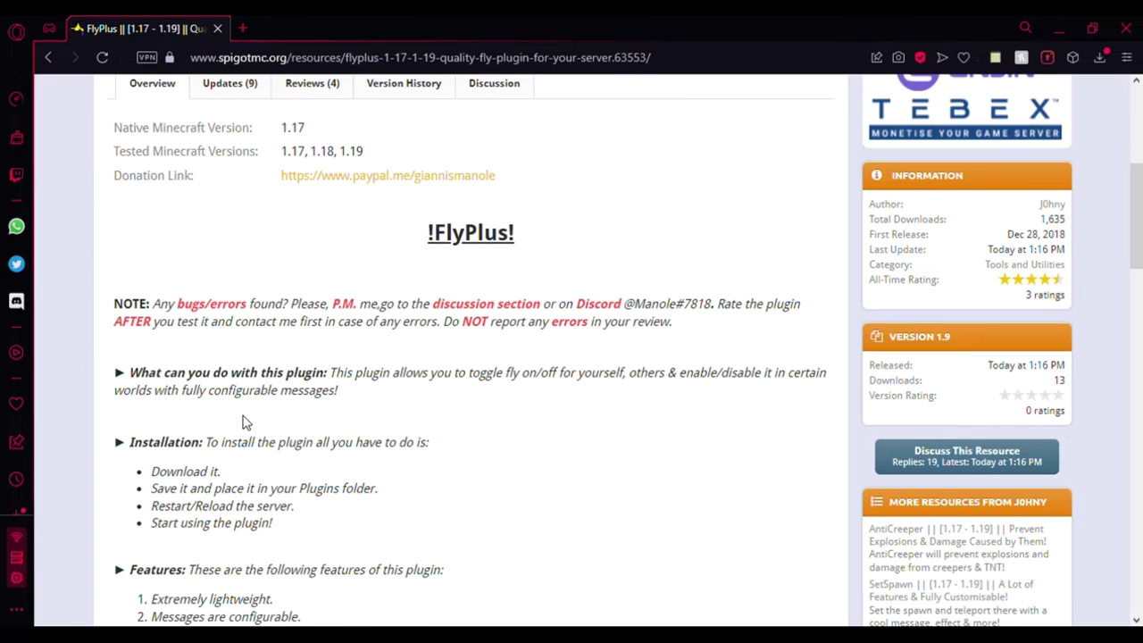
scroll(803, 357, down, 2)
scroll(814, 368, up, 6)
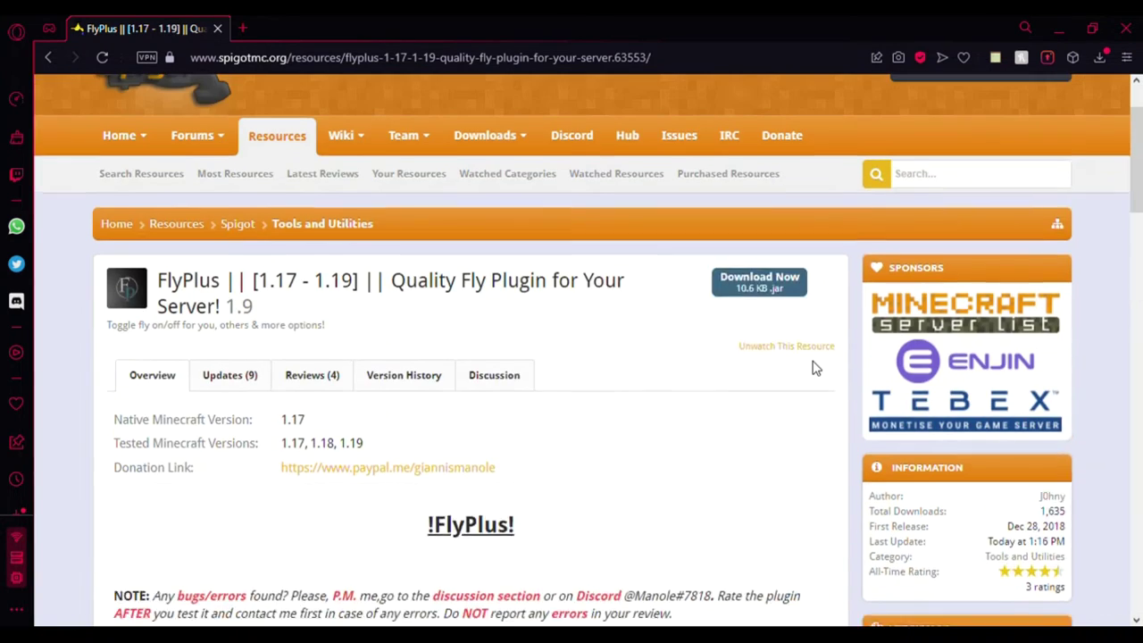
scroll(759, 357, down, 5)
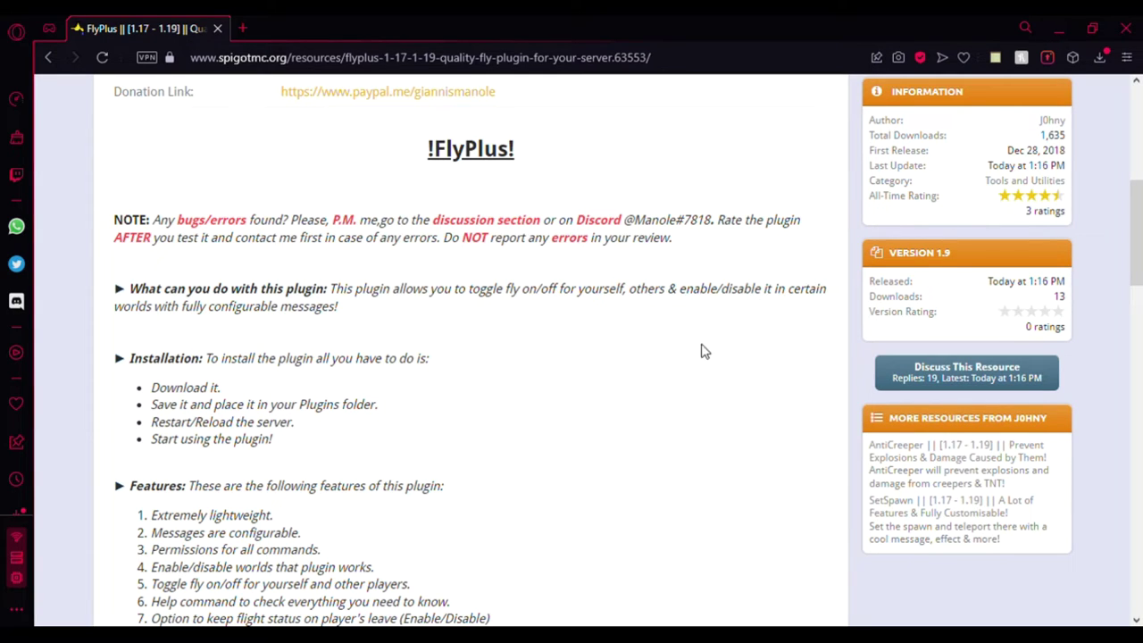
scroll(704, 358, down, 2)
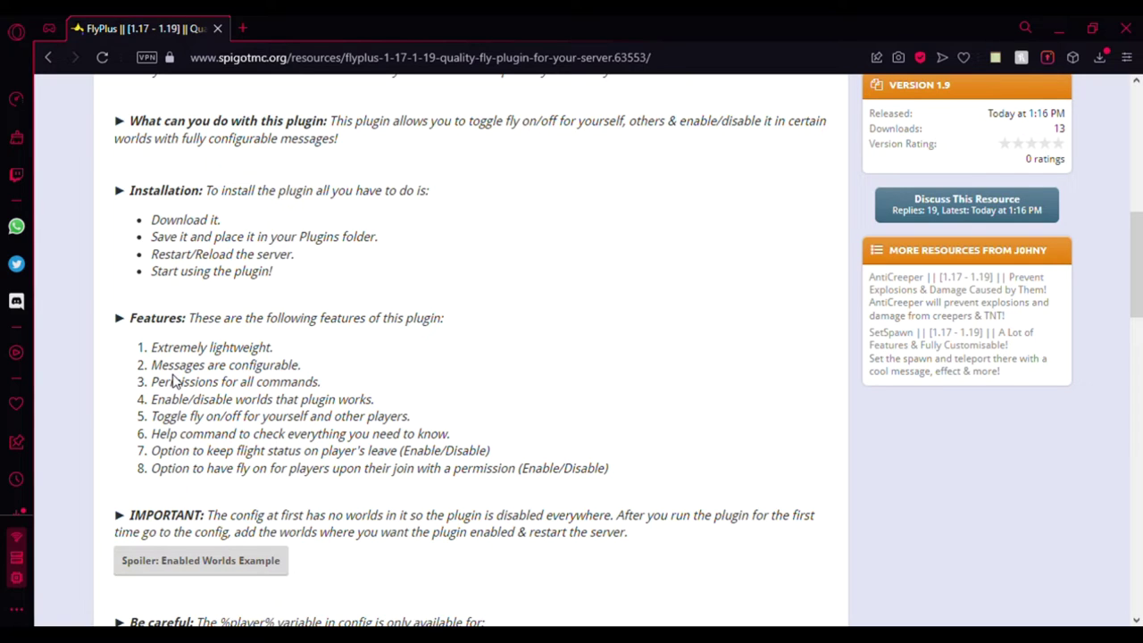
drag(178, 368, 261, 366)
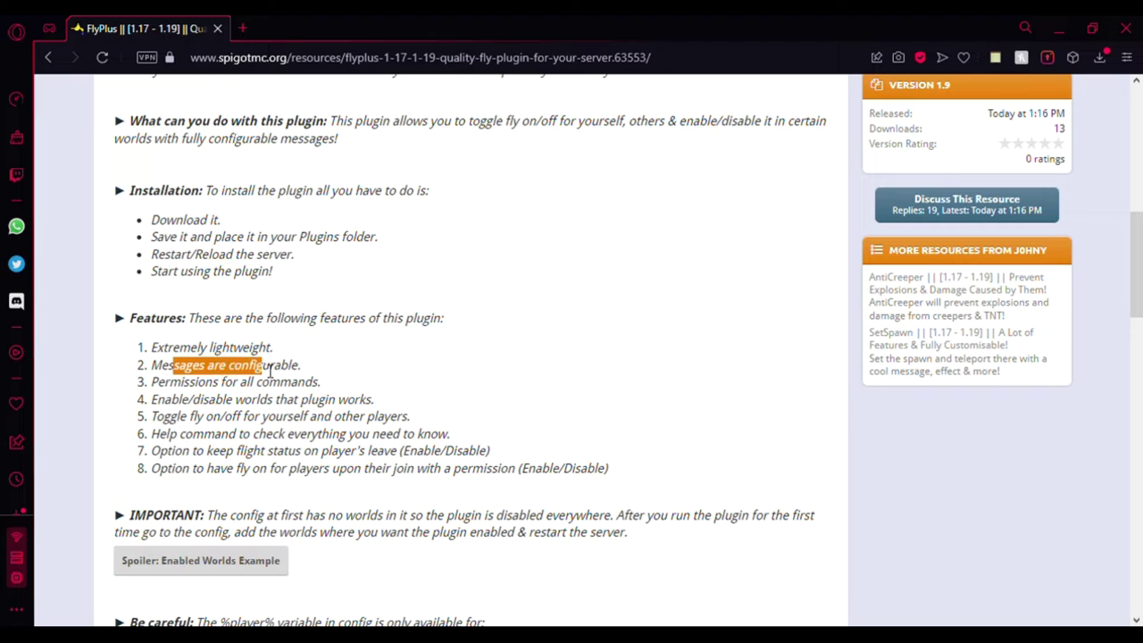
click(247, 412)
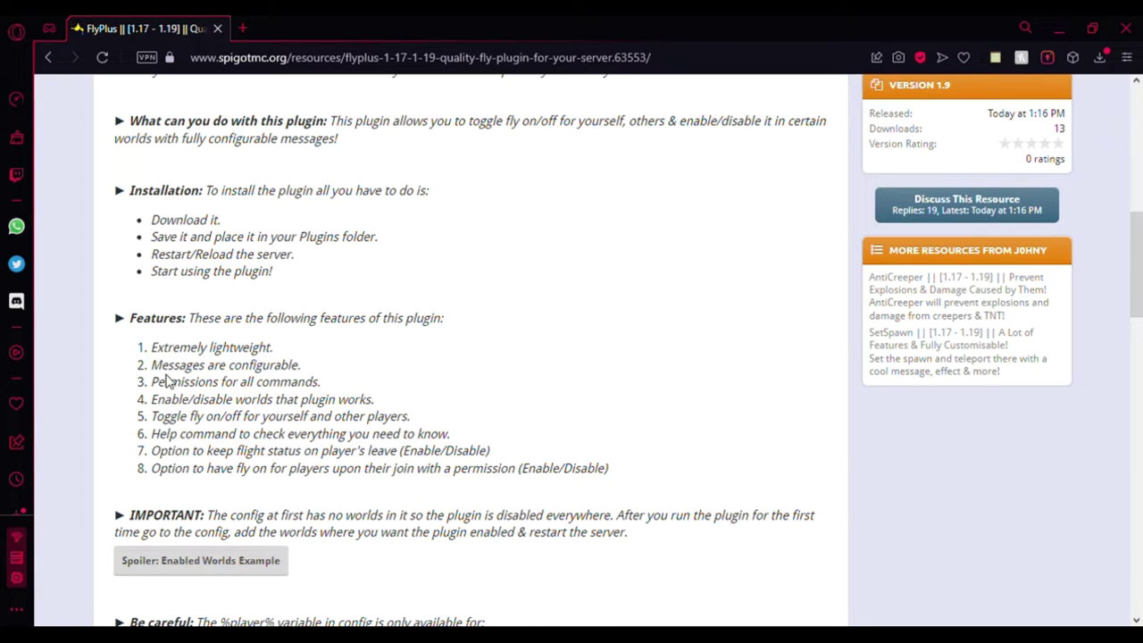
drag(169, 381, 264, 397)
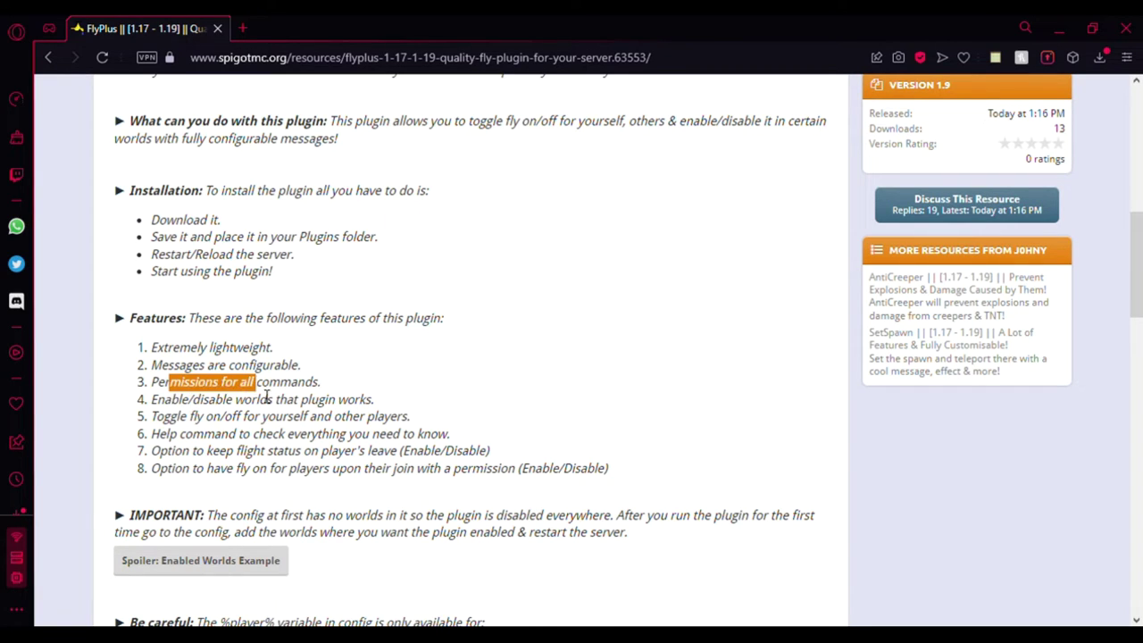
click(265, 398)
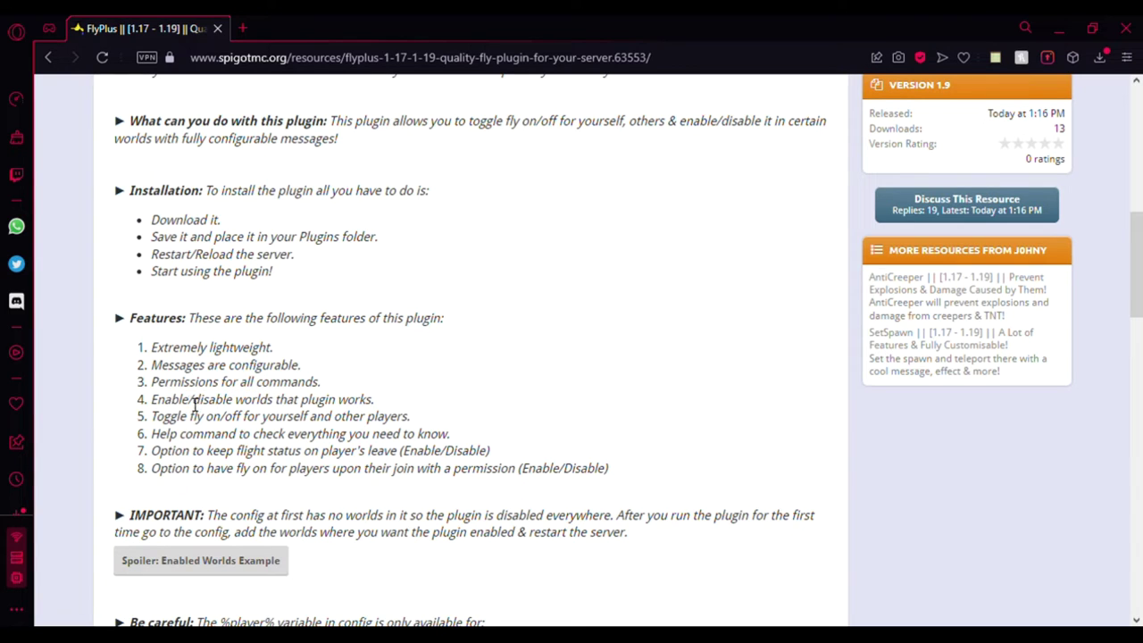
Step: Highlight the worlds, toggle, help, flight status and fly-on-join feature lines
mouse_move(193, 402)
mouse_down()
mouse_move(280, 446)
mouse_move(306, 438)
mouse_up()
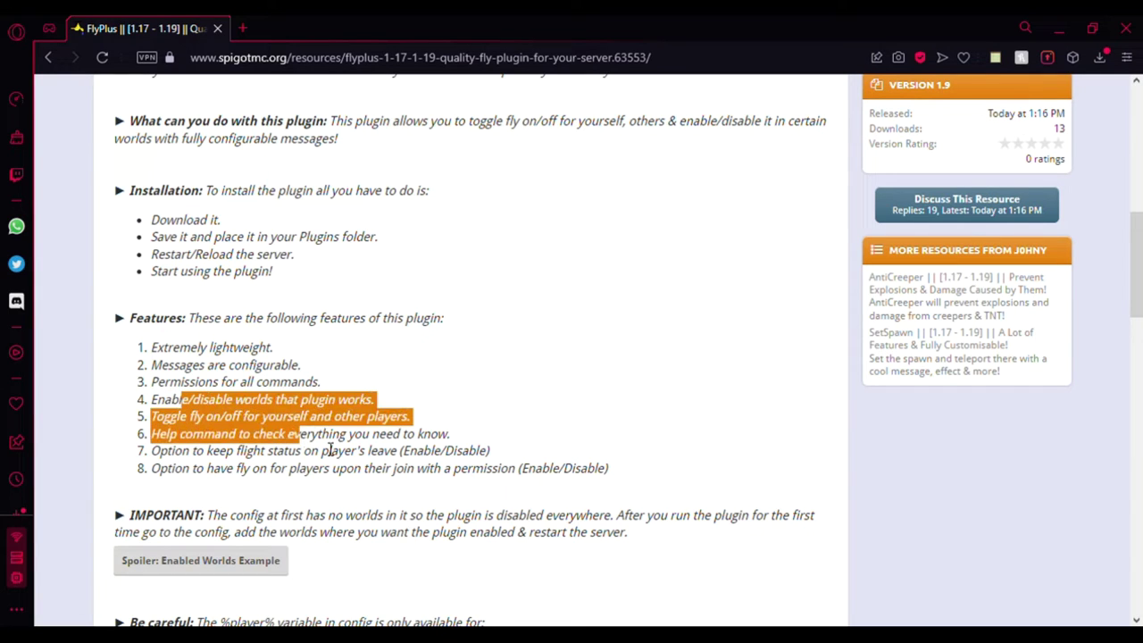
click(330, 450)
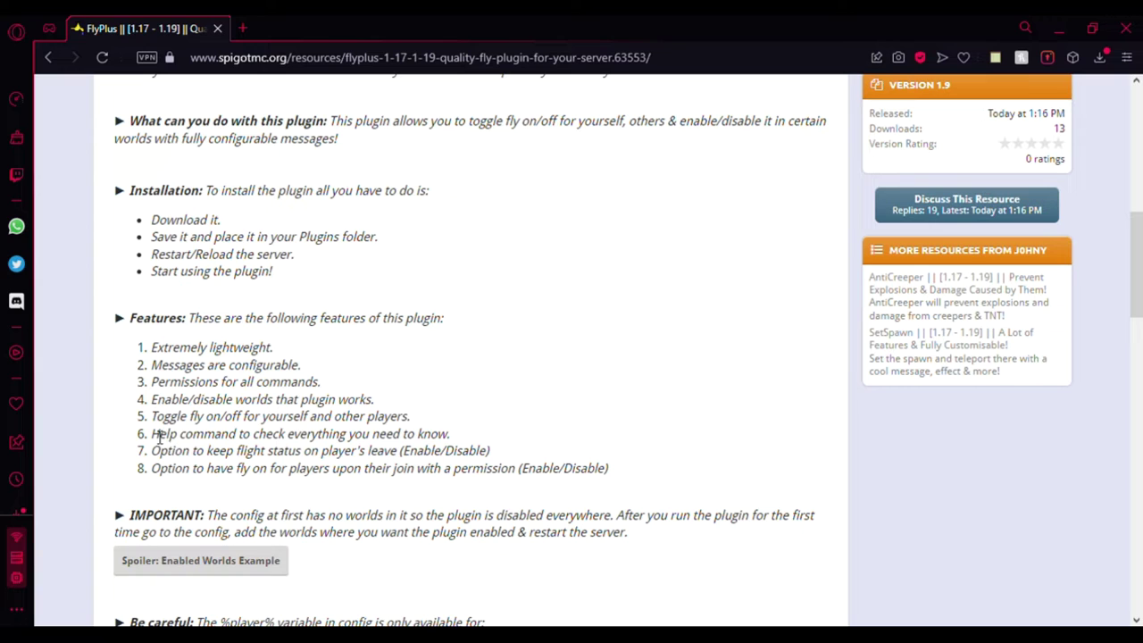
drag(156, 435, 304, 452)
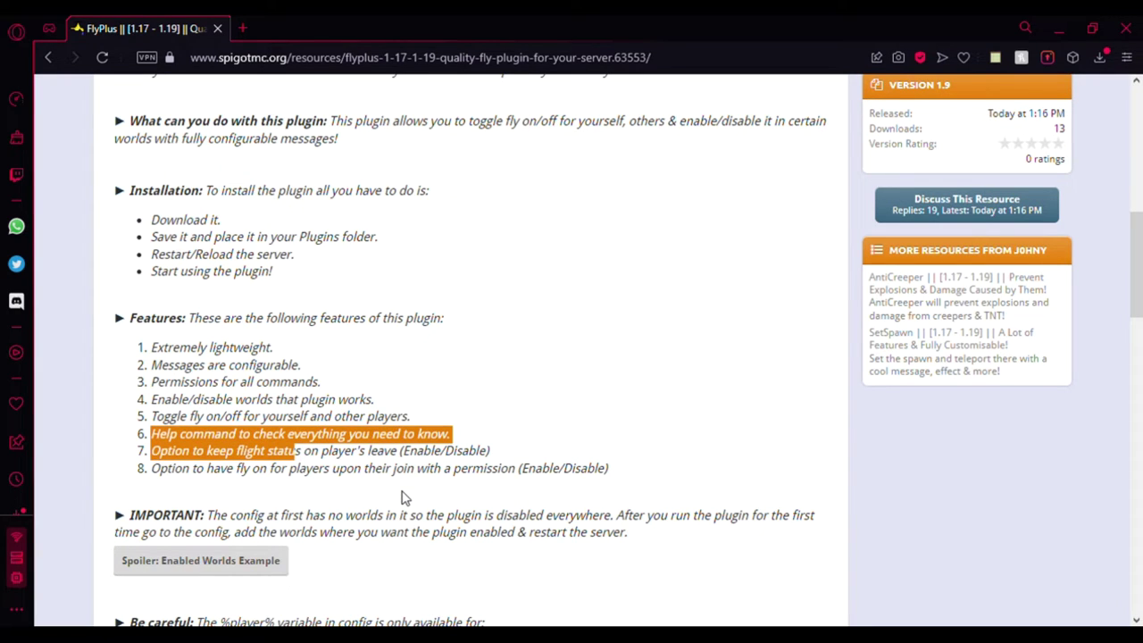
click(185, 460)
mouse_move(159, 453)
mouse_down()
mouse_move(416, 478)
mouse_move(605, 479)
mouse_up()
click(641, 507)
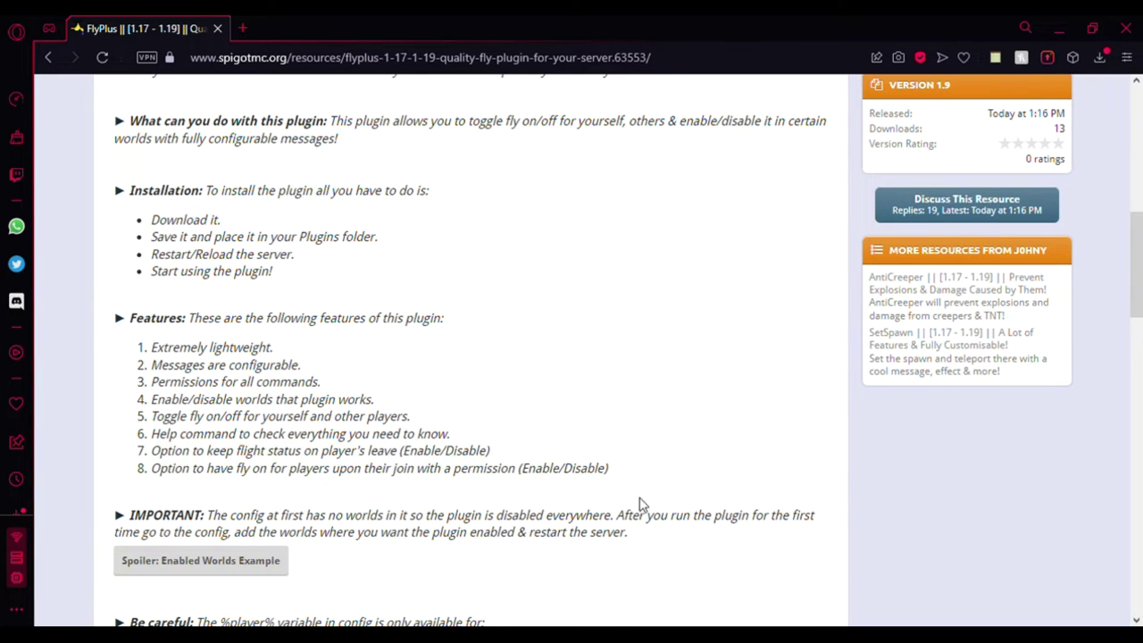
Step: Expand the Enabled Worlds example, then highlight the fly.toggle, fly.join and fly.bypass permissions
scroll(212, 444, down, 3)
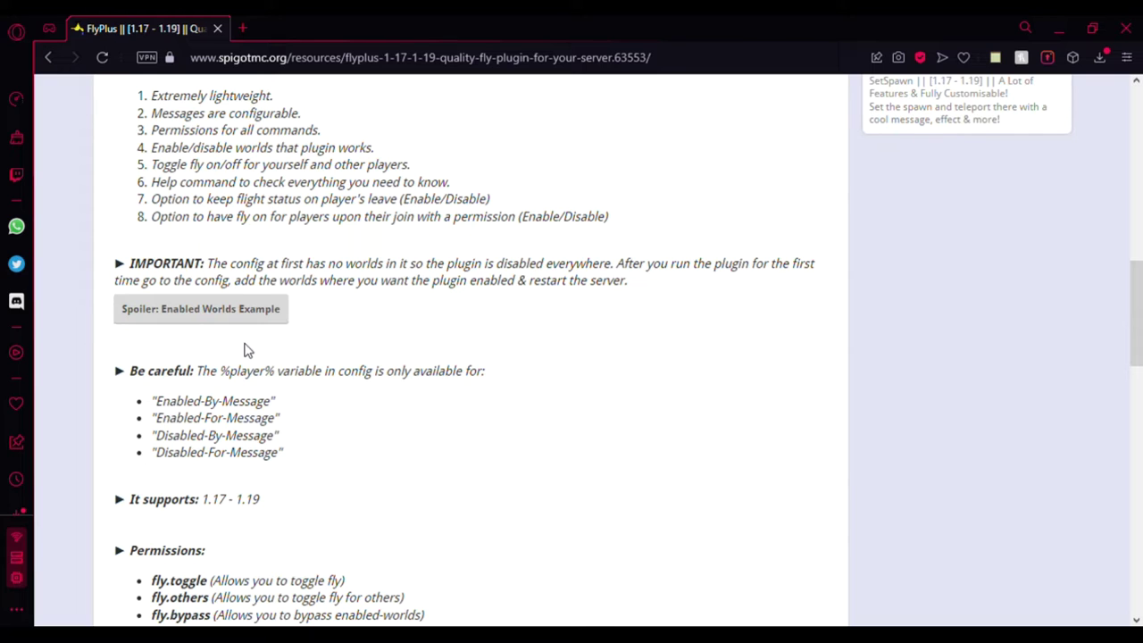
click(235, 308)
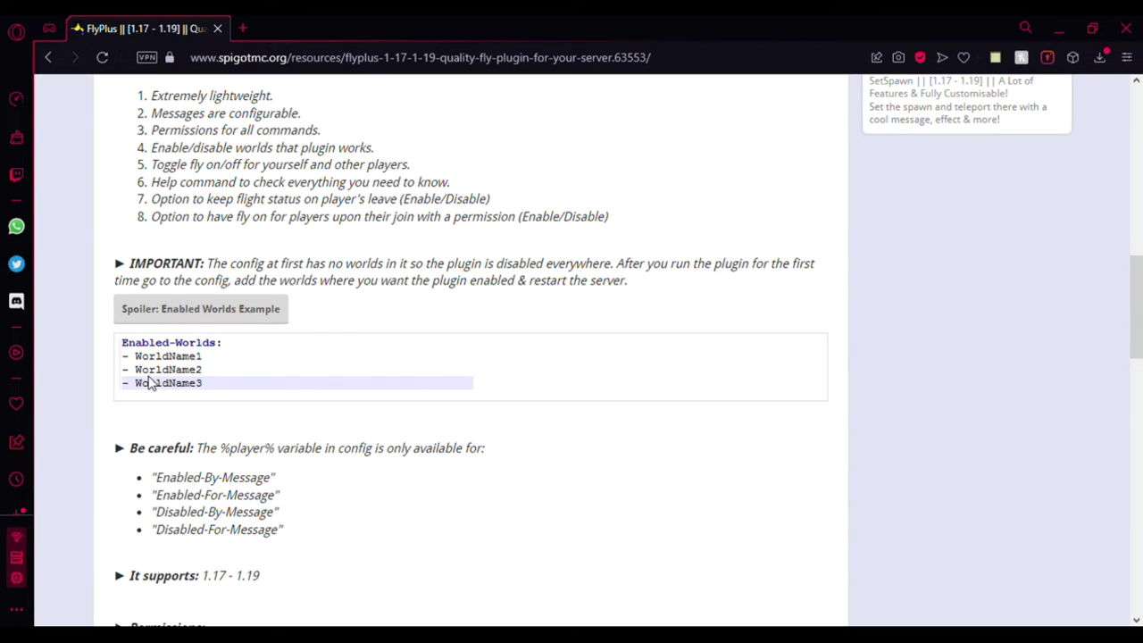
scroll(150, 381, down, 3)
mouse_move(152, 329)
mouse_down()
mouse_move(225, 425)
mouse_move(298, 463)
mouse_up()
click(298, 460)
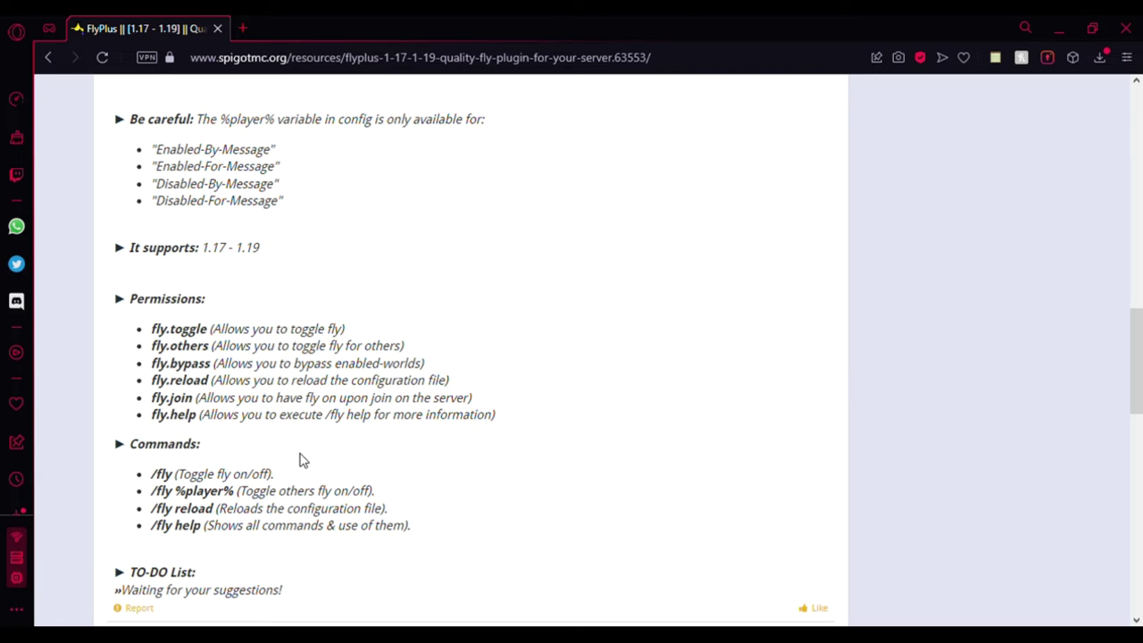
drag(151, 329, 210, 340)
drag(151, 399, 191, 400)
click(161, 364)
drag(152, 363, 209, 377)
click(167, 419)
Step: Highlight the commands list, including 'help' in /fly help, then scroll back to the top
scroll(89, 384, down, 2)
drag(150, 306, 220, 369)
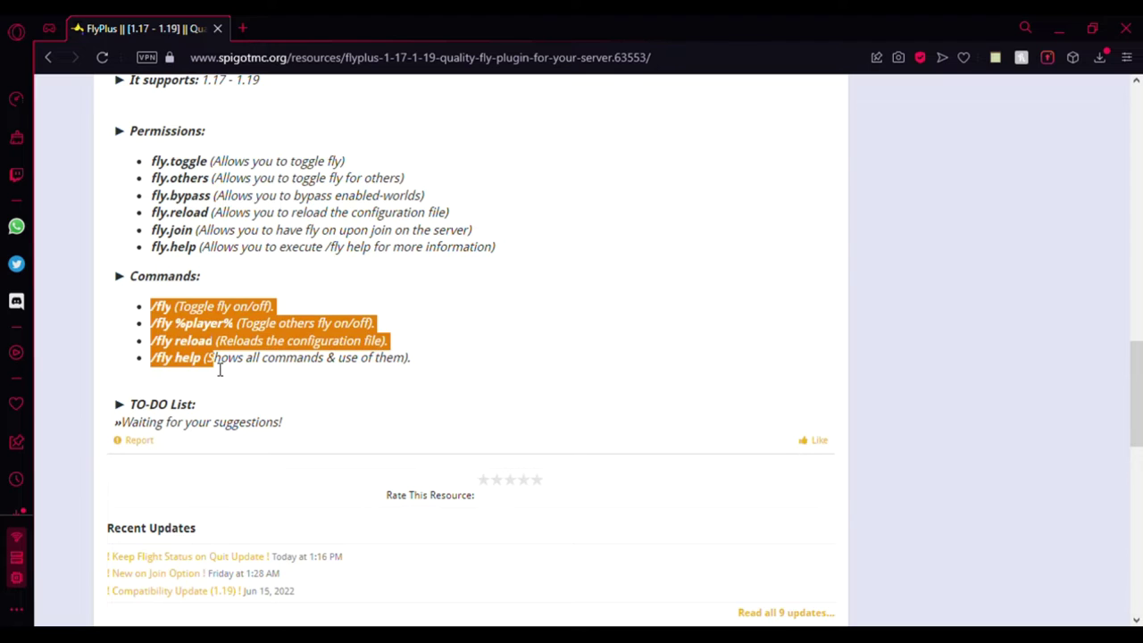
click(160, 339)
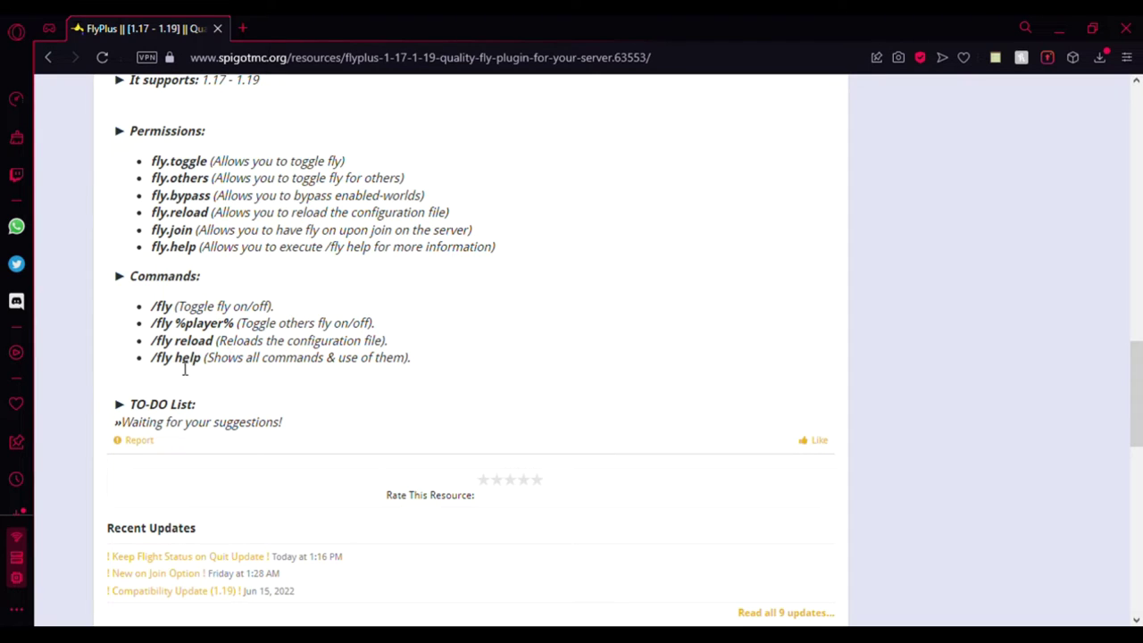
double_click(188, 357)
scroll(498, 420, up, 12)
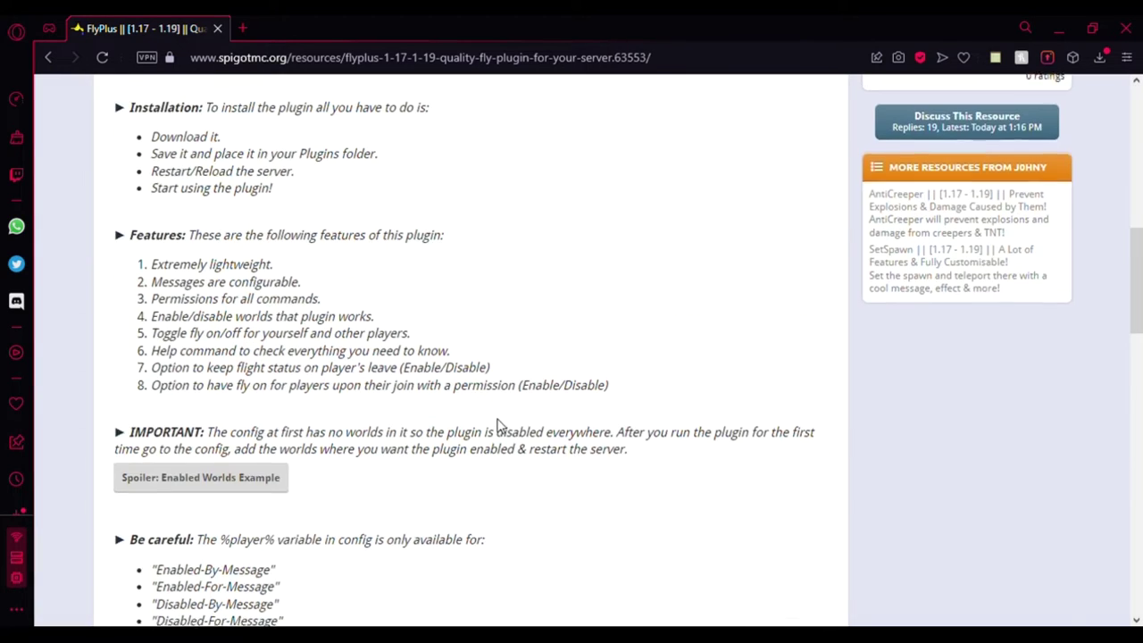
scroll(497, 433, up, 4)
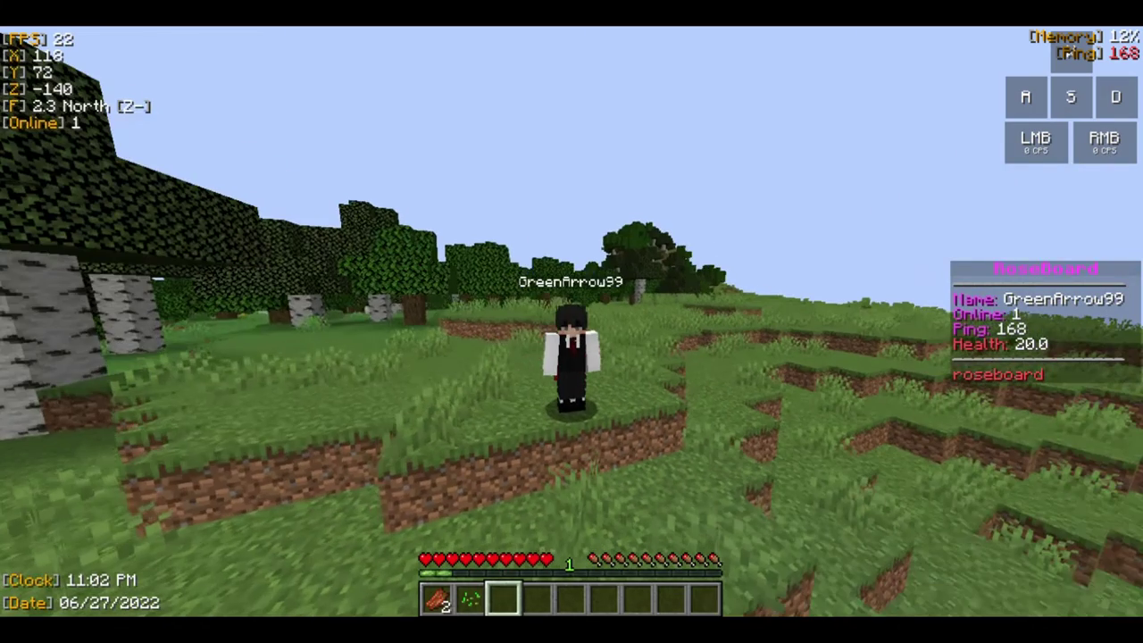
Step: Run /fly help in chat to list the FlyPlus commands
key(slash)
text(fly help)
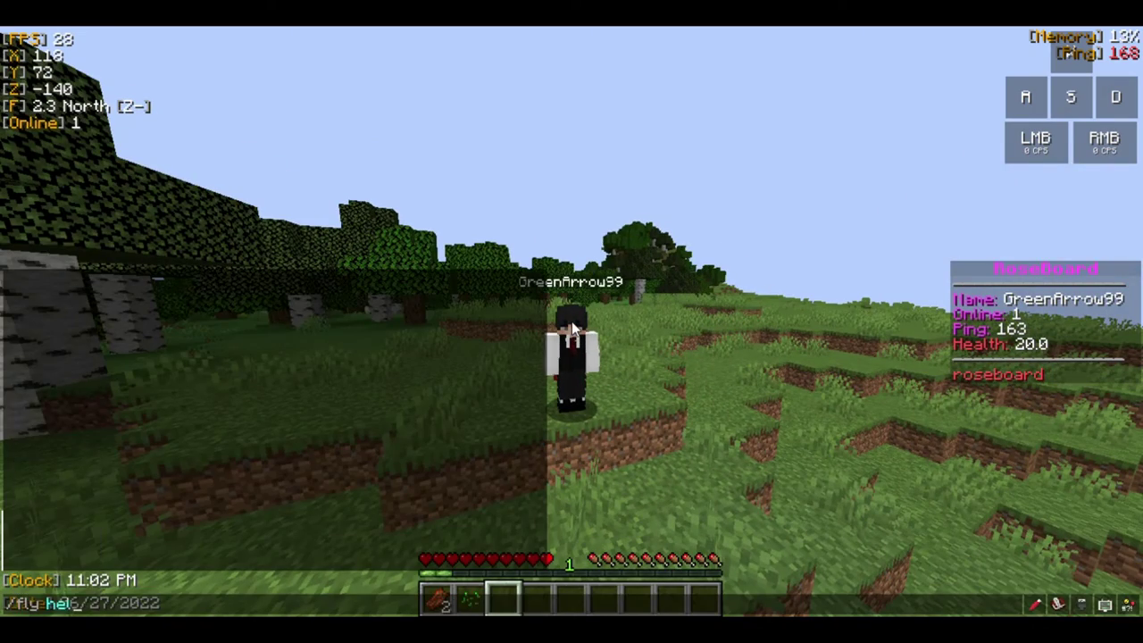
key(Return)
key(t)
click(573, 331)
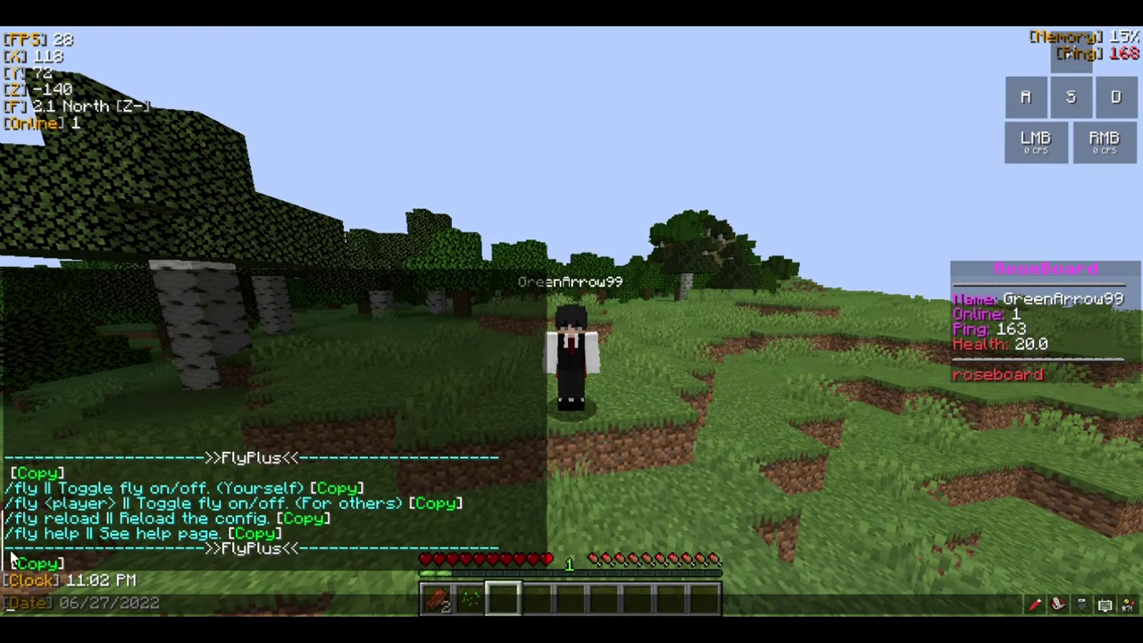
Step: Enable flight with /fly, switch view with F5, and fly up above the grass
key(Escape)
text(/fly)
key(Return)
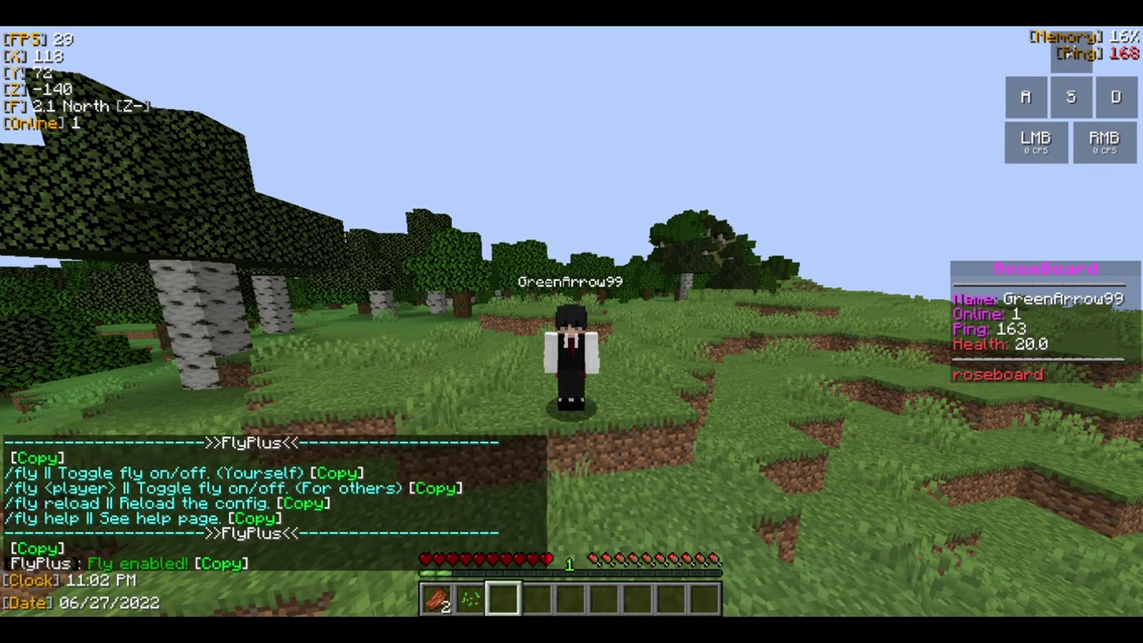
key(F5)
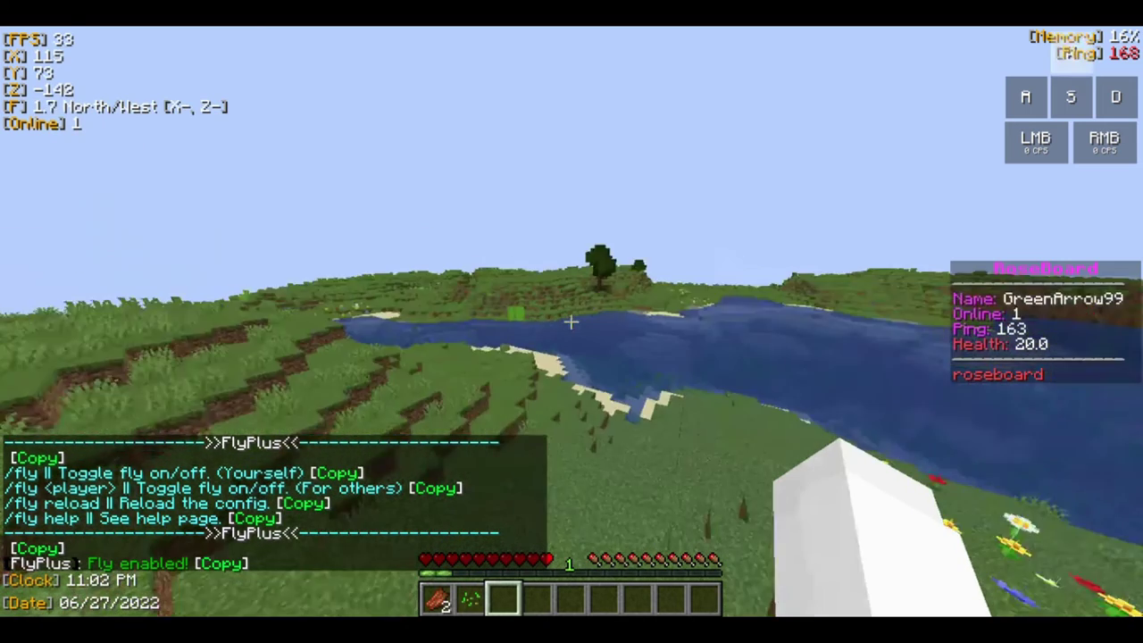
key(t)
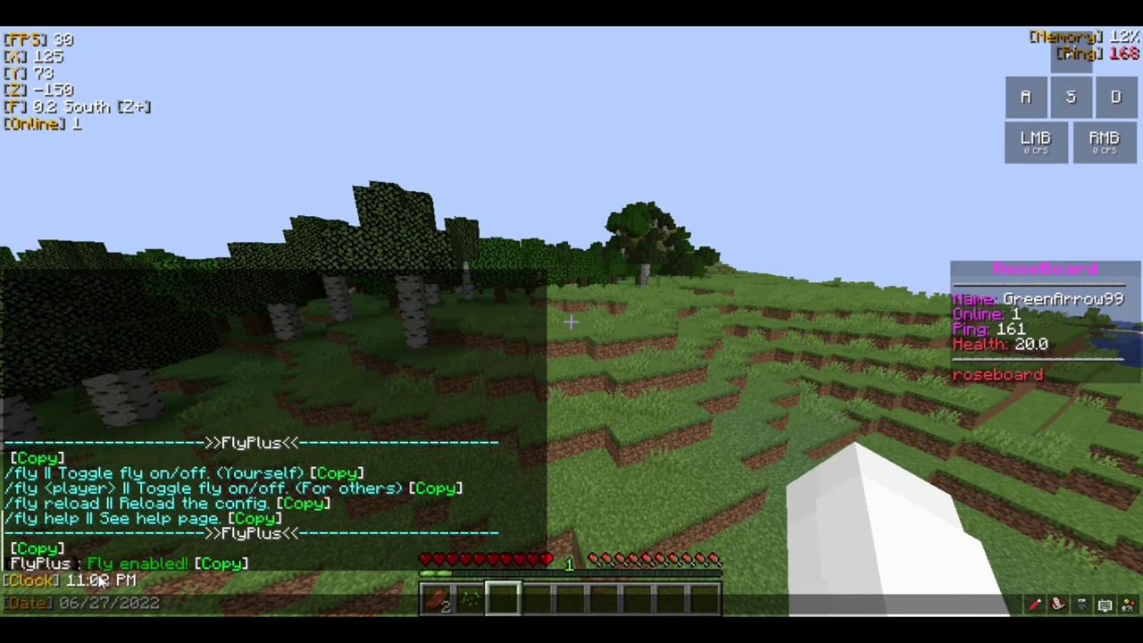
key(Escape)
key(w)
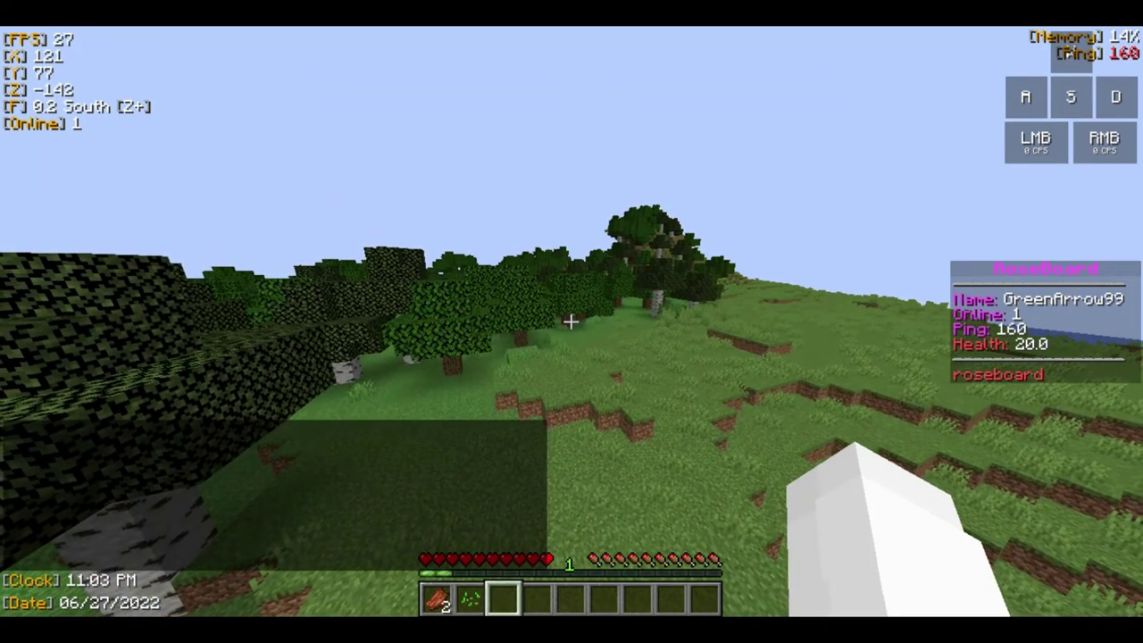
Step: Rerun /fly from chat history to turn flight off, then walk forward
key(slash)
key(Up)
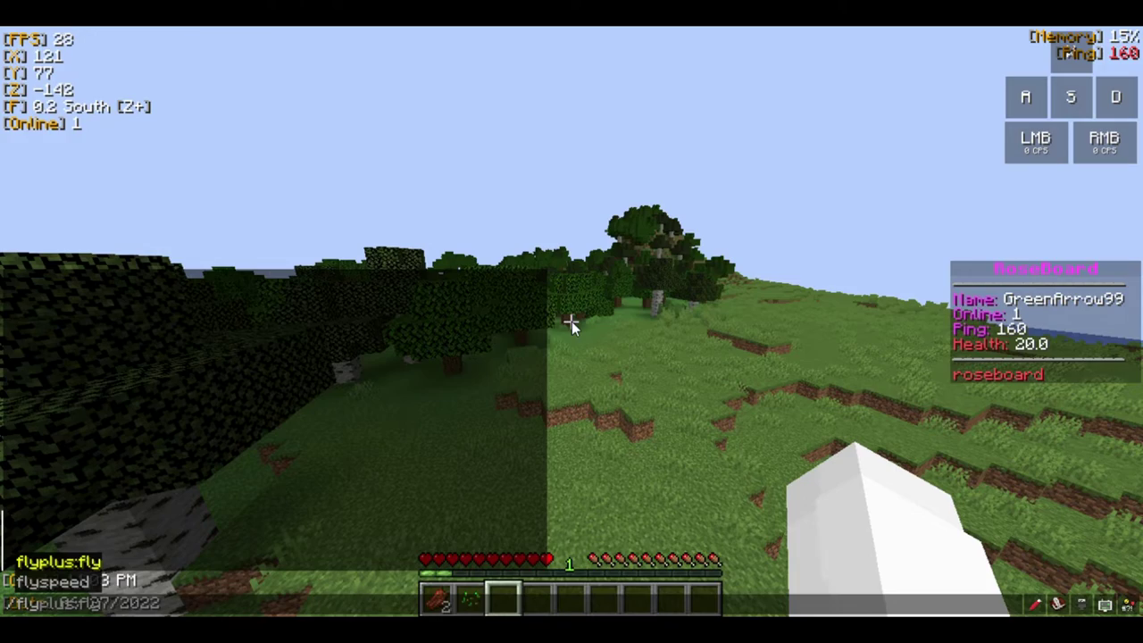
key(Return)
key(w)
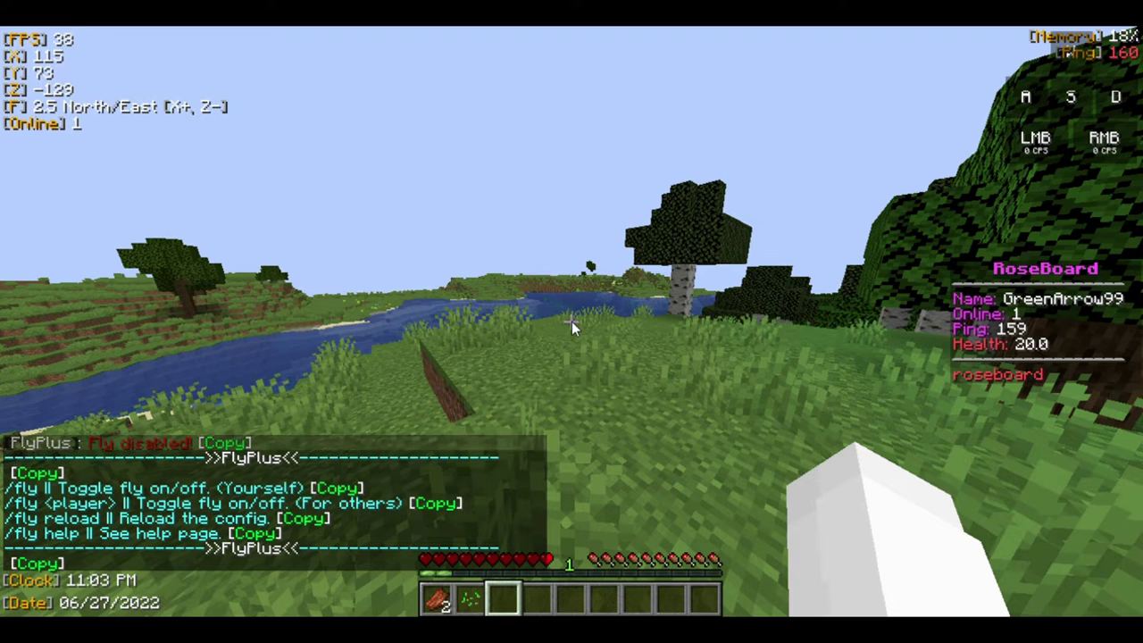
Step: Run /fly with the player's own name tab-completed to re-enable flight for that player
key(slash)
key(Up)
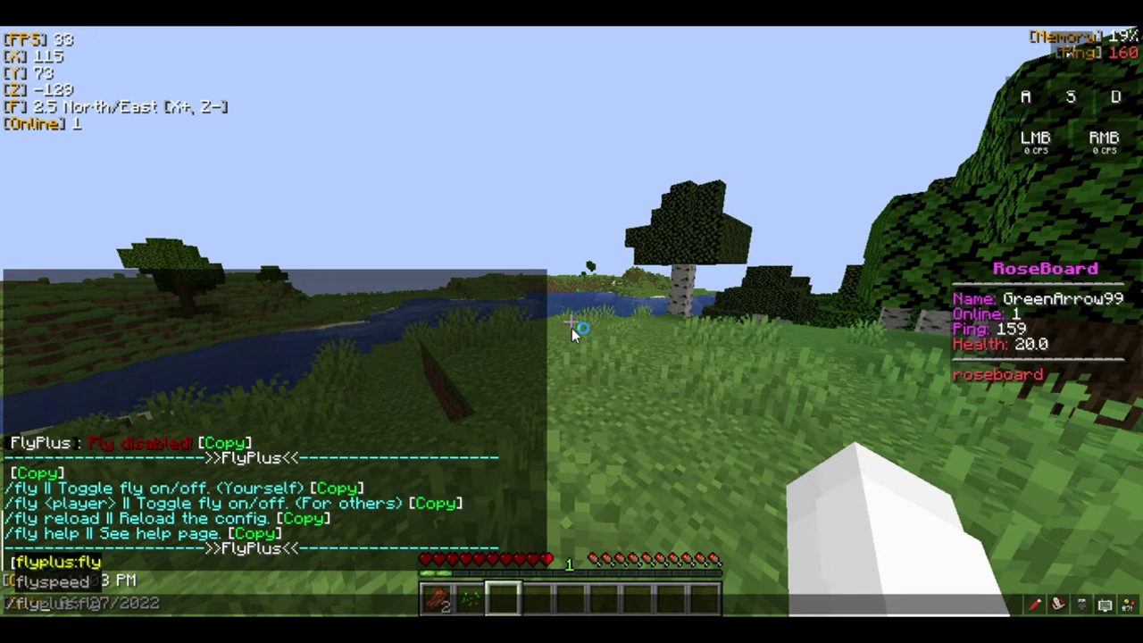
key(Tab)
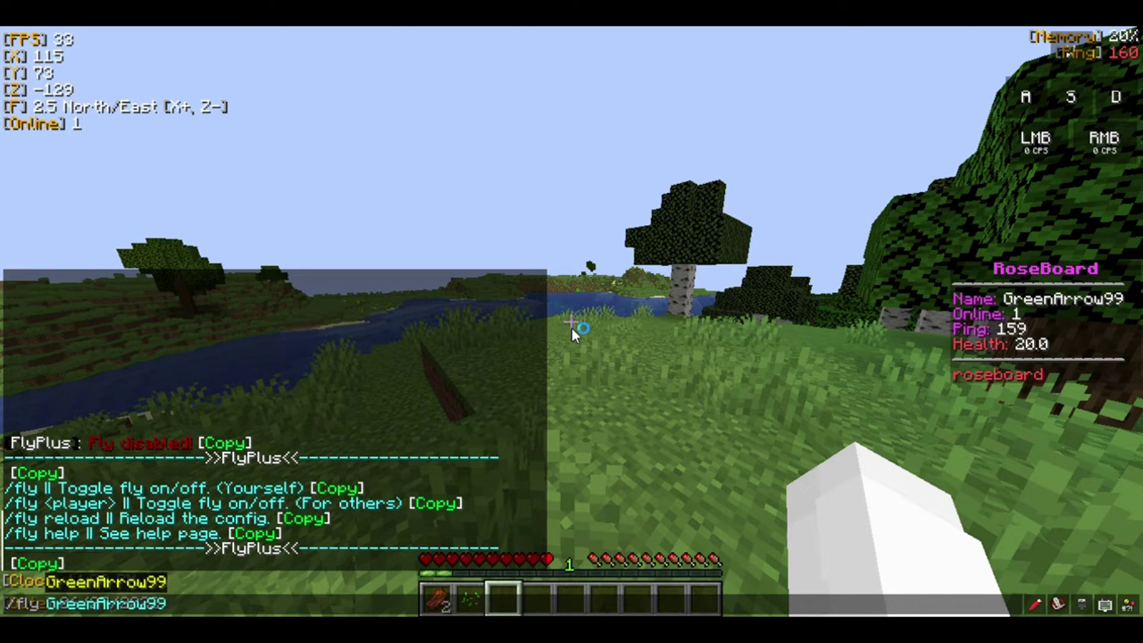
key(Return)
key(w)
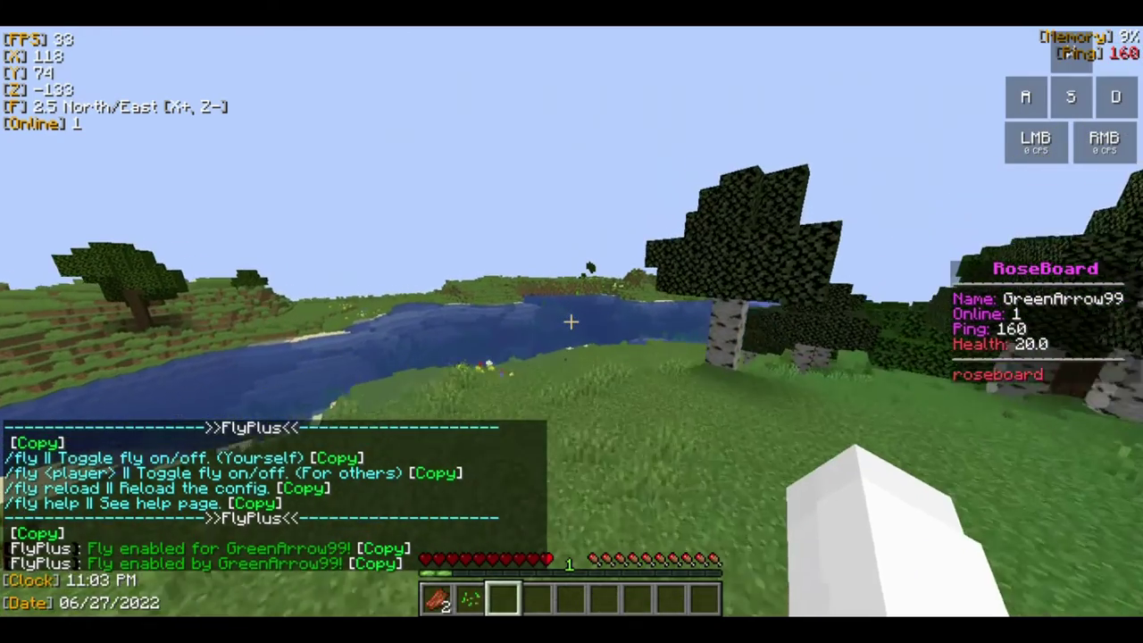
key(t)
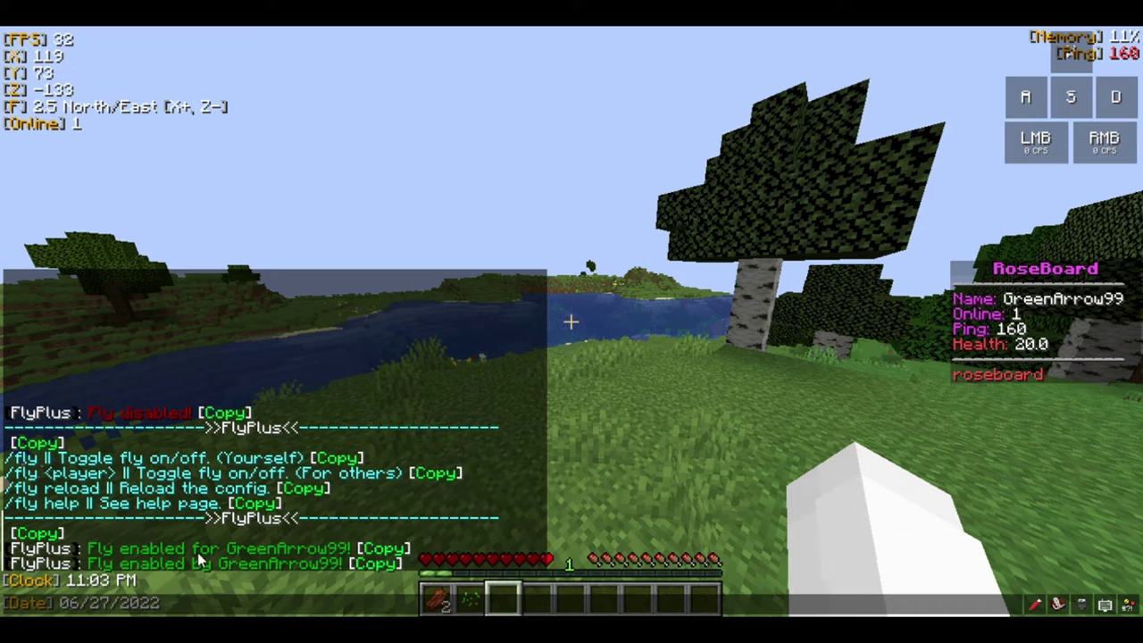
Step: Run /fly reload in chat so FlyPlus reports Config Reloaded!
click(139, 568)
click(157, 572)
click(160, 555)
text(/fly reload)
key(Return)
key(w)
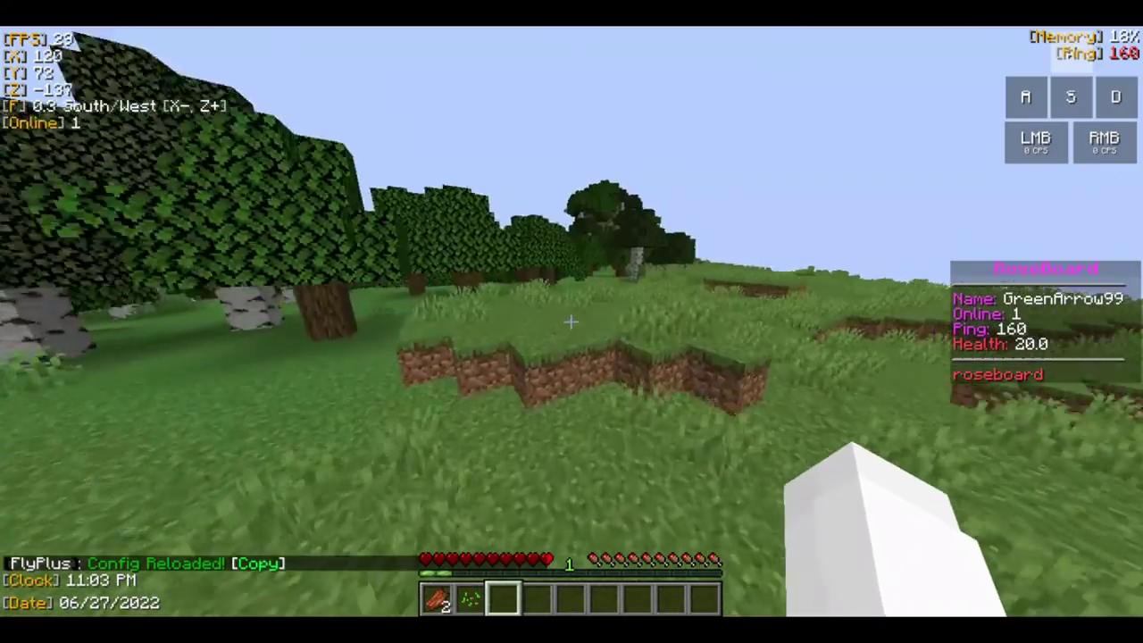
key(w)
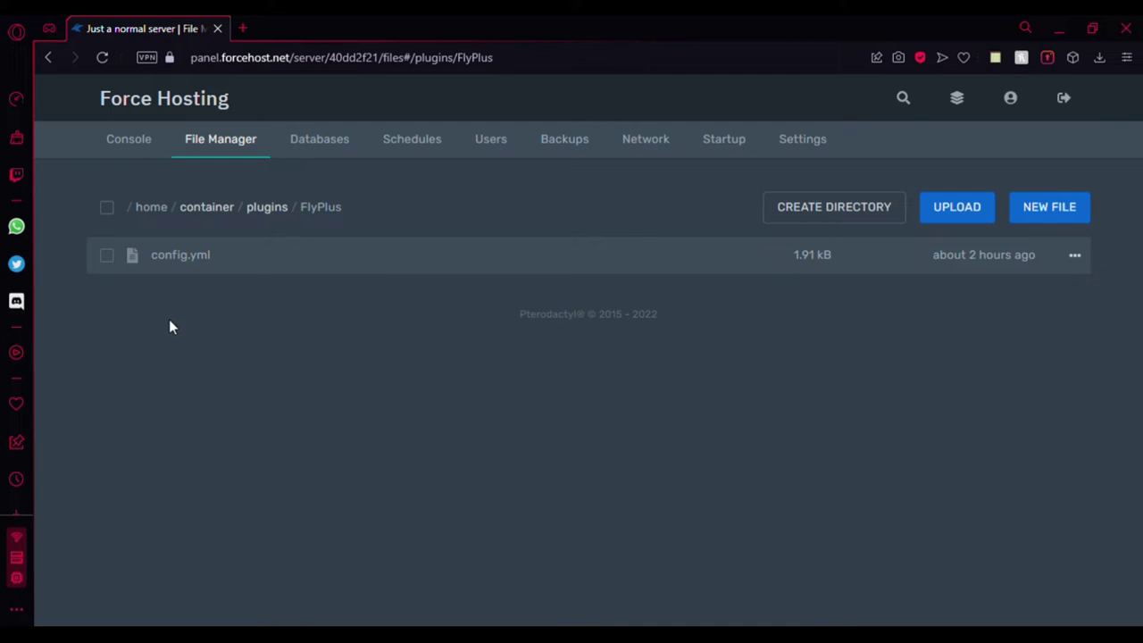
Step: Open FlyPlus config.yml in the editor and change the No-Permission-Message prefix to '&e[&6FlyPlus&0]&r:'
click(168, 265)
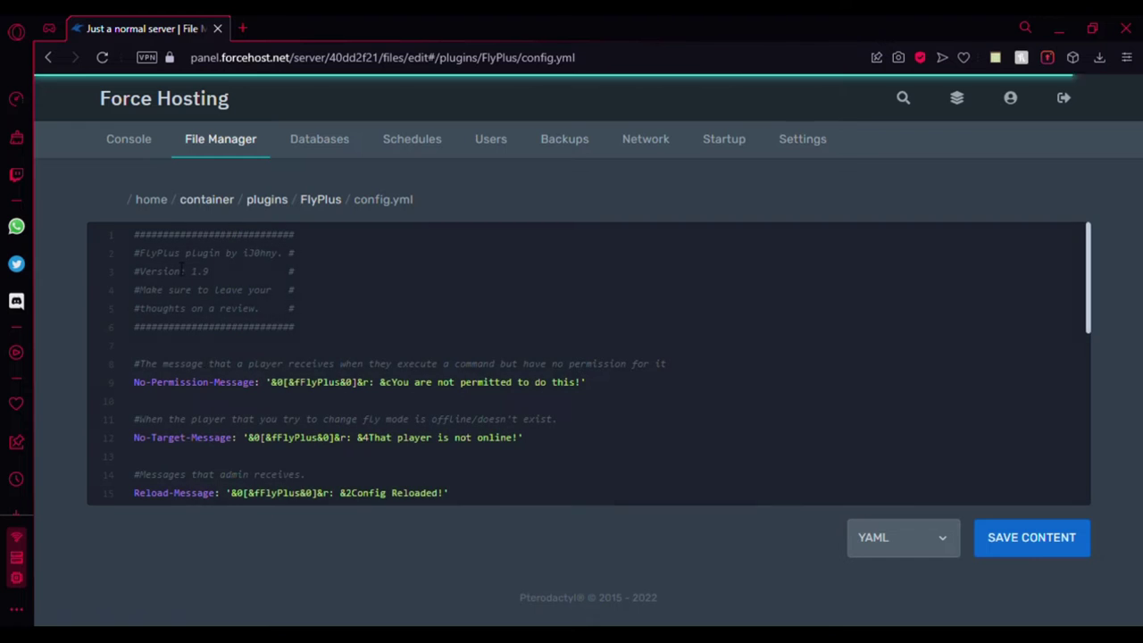
scroll(527, 404, down, 5)
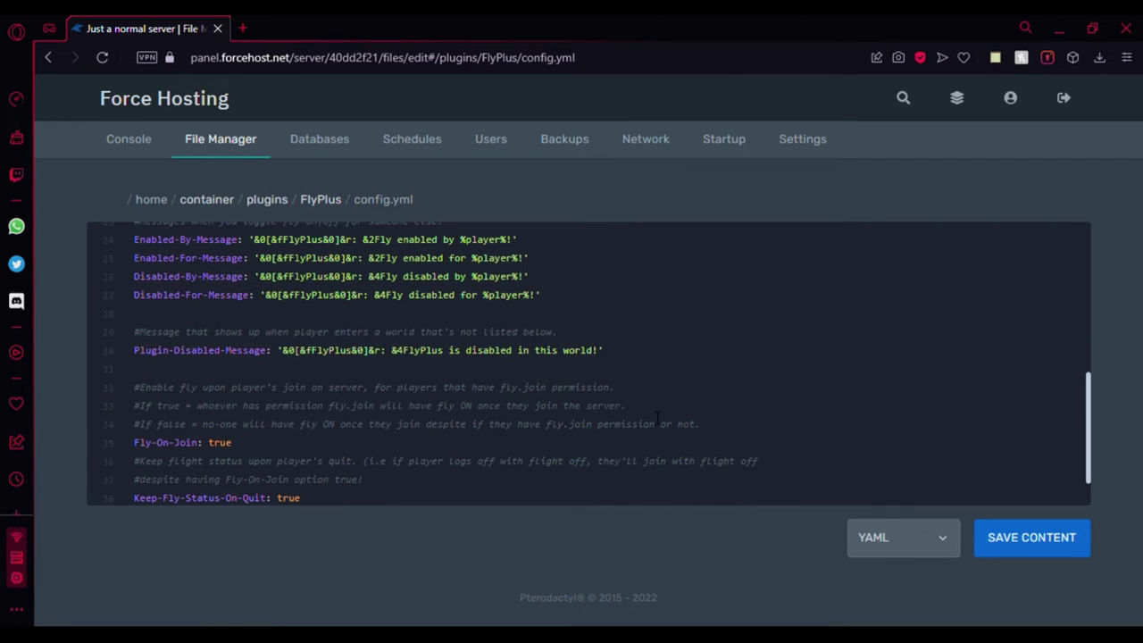
scroll(658, 418, down, 2)
scroll(337, 393, up, 10)
scroll(319, 402, down, 1)
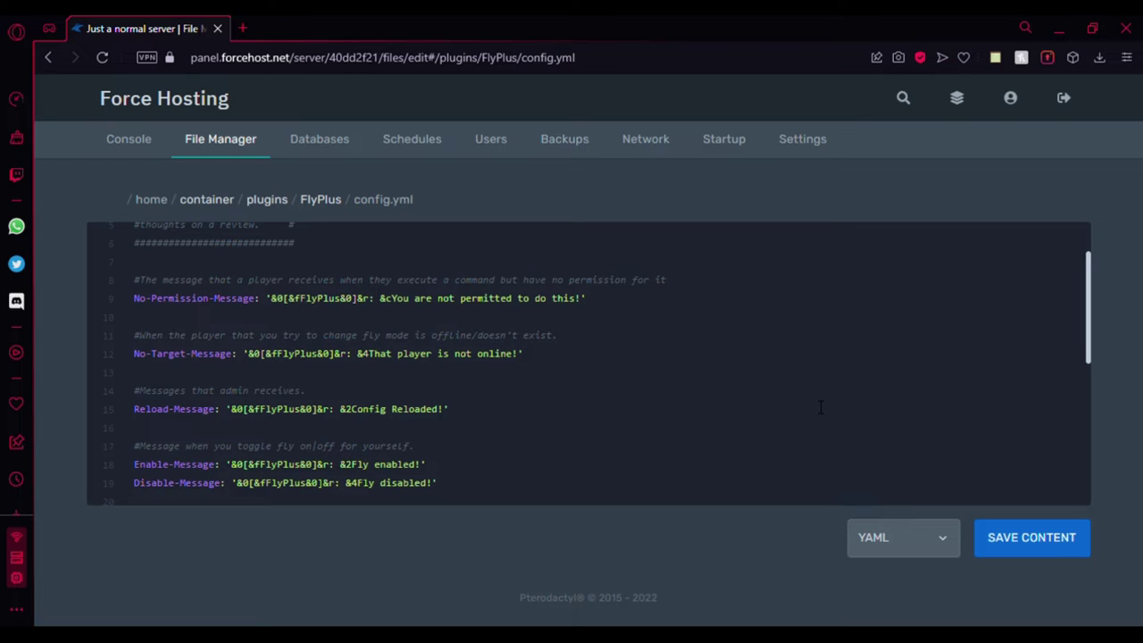
key(BackSpace)
text(e)
scroll(271, 347, down, 2)
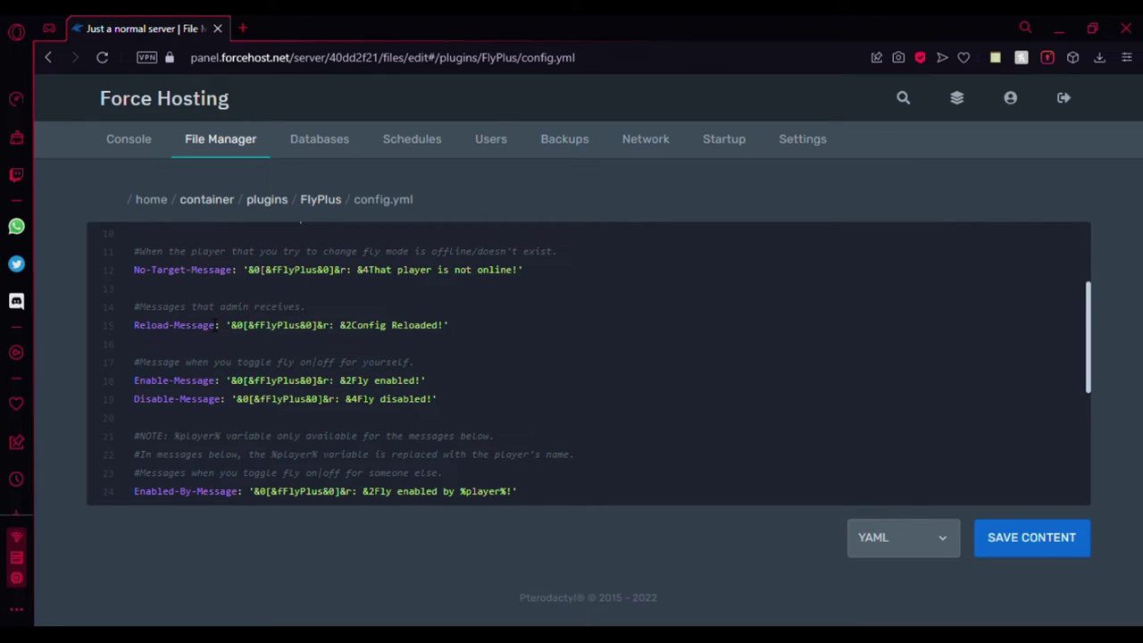
scroll(215, 324, down, 2)
drag(271, 341, 614, 475)
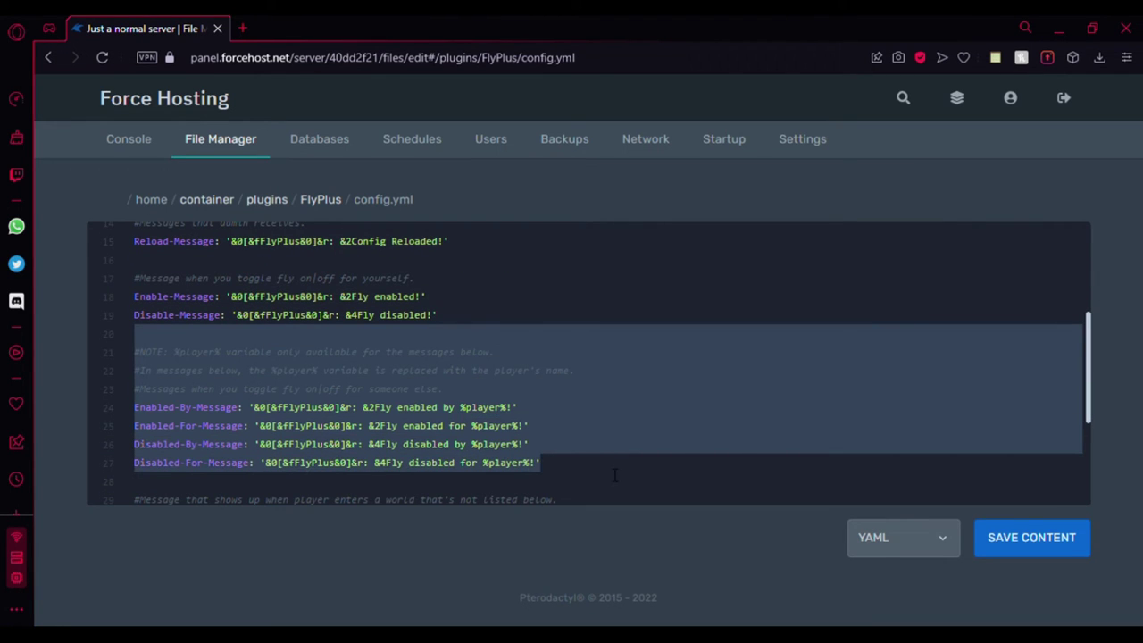
scroll(615, 476, down, 5)
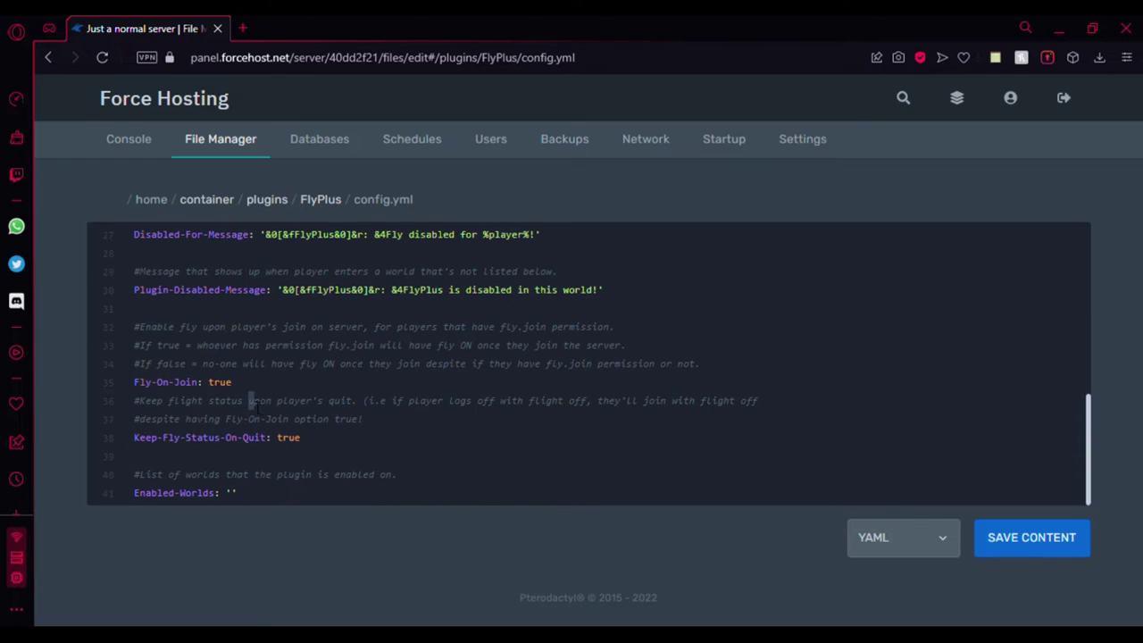
drag(257, 400, 143, 376)
click(237, 386)
drag(328, 346, 379, 347)
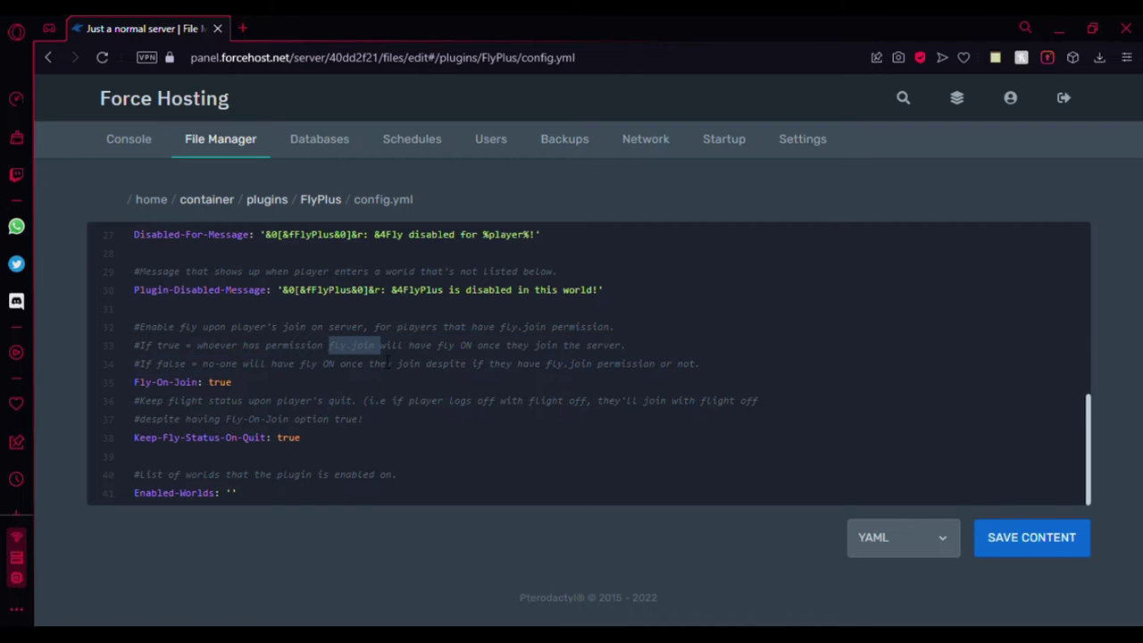
click(369, 364)
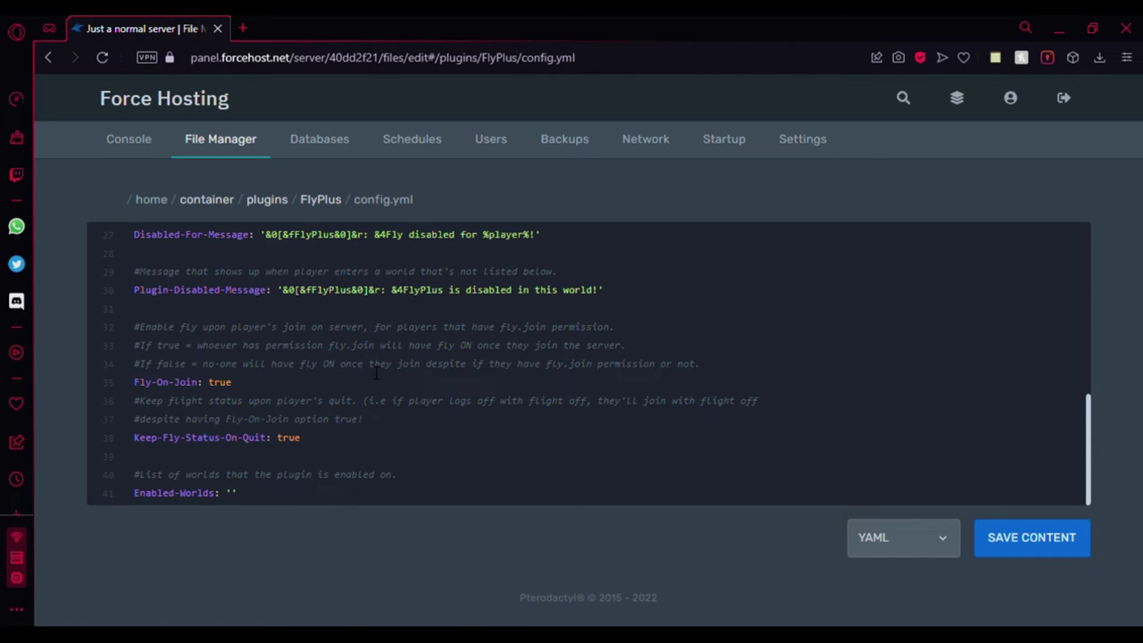
click(327, 382)
key(BackSpace)
key(BackSpace)
key(BackSpace)
Step: Set Fly-On-Join to false and replace Enabled-Worlds' empty quotes with a 'world' list entry
text(false)
click(323, 443)
click(265, 506)
key(BackSpace)
key(BackSpace)
key(BackSpace)
key(Return)
text(-)
key(BackSpace)
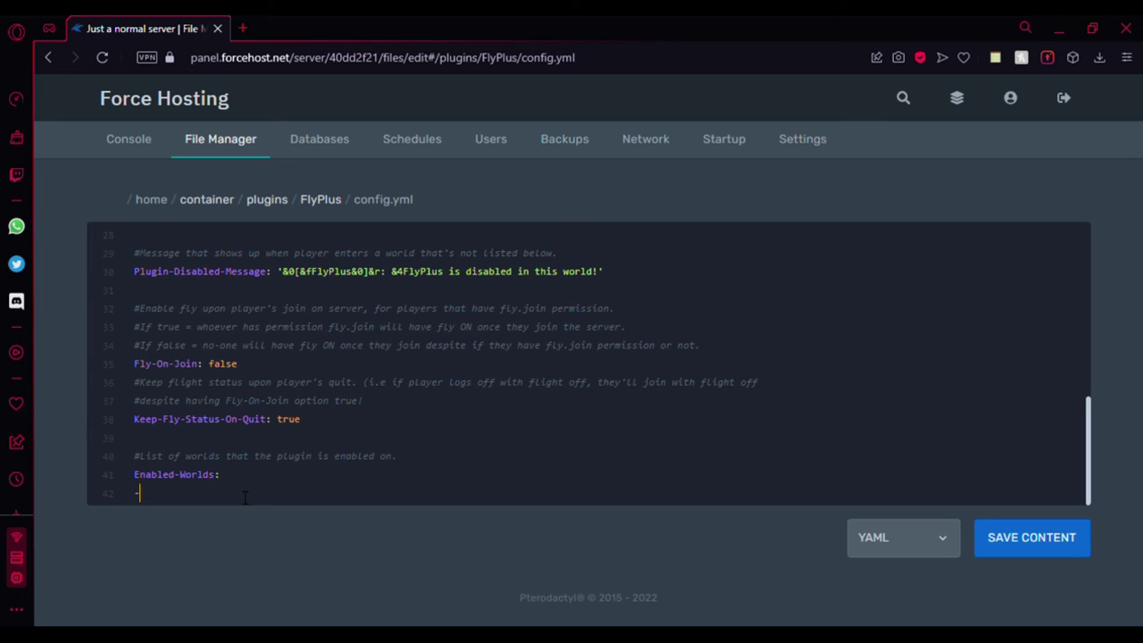
text('world')
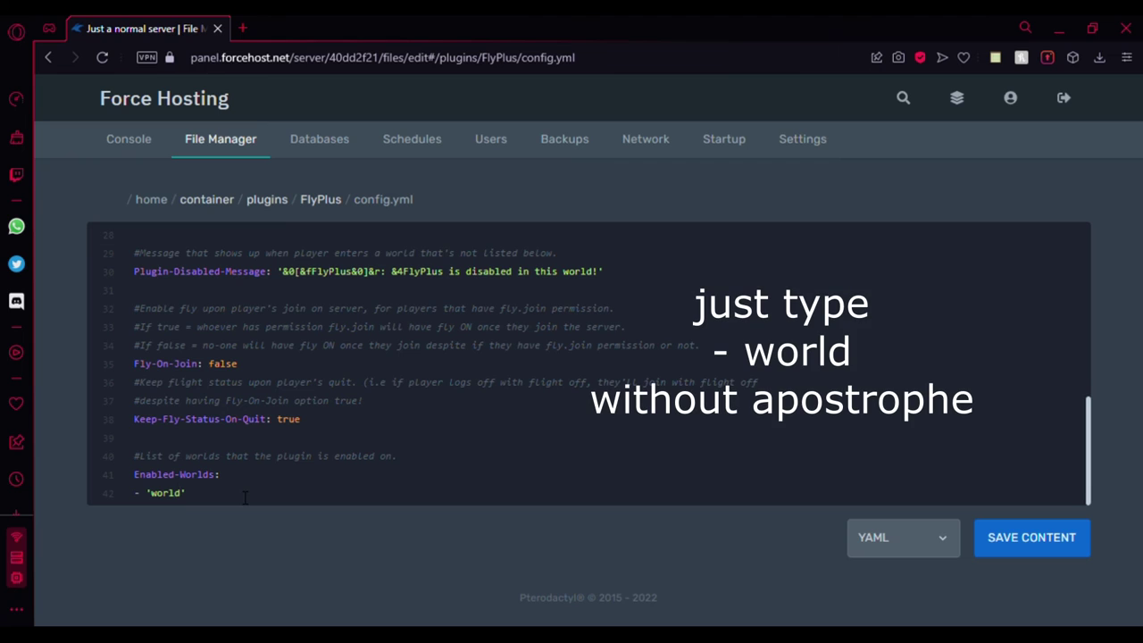